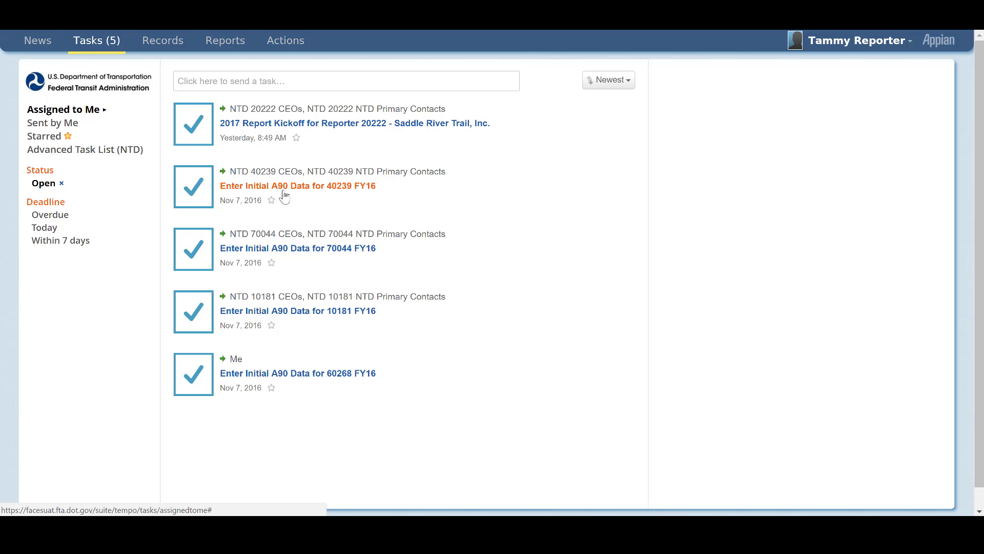
# Review the filled 'Enter Initial A90 Data for 40239 FY16' task form, then return to Tasks (5).
pyautogui.click(327, 193)
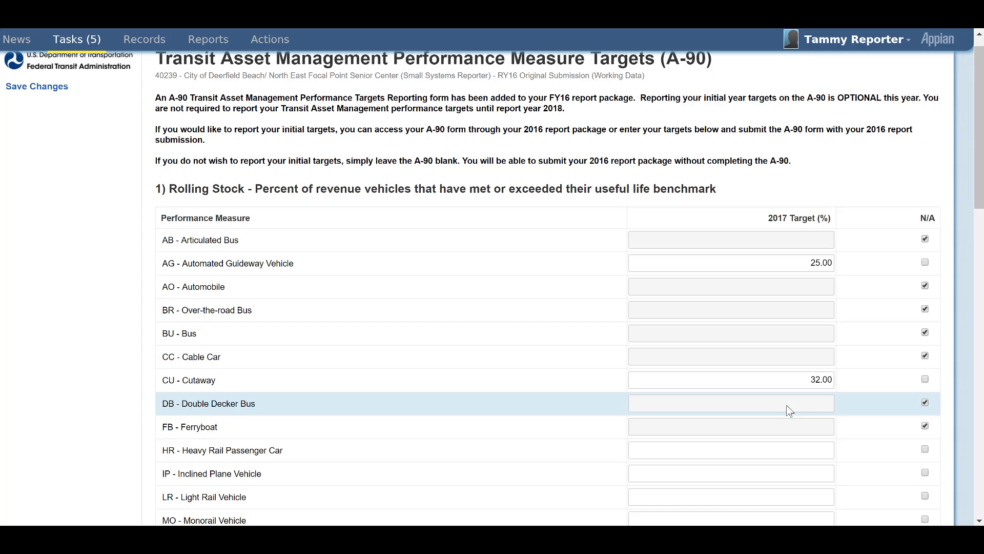
pyautogui.scroll(1, 790, 410)
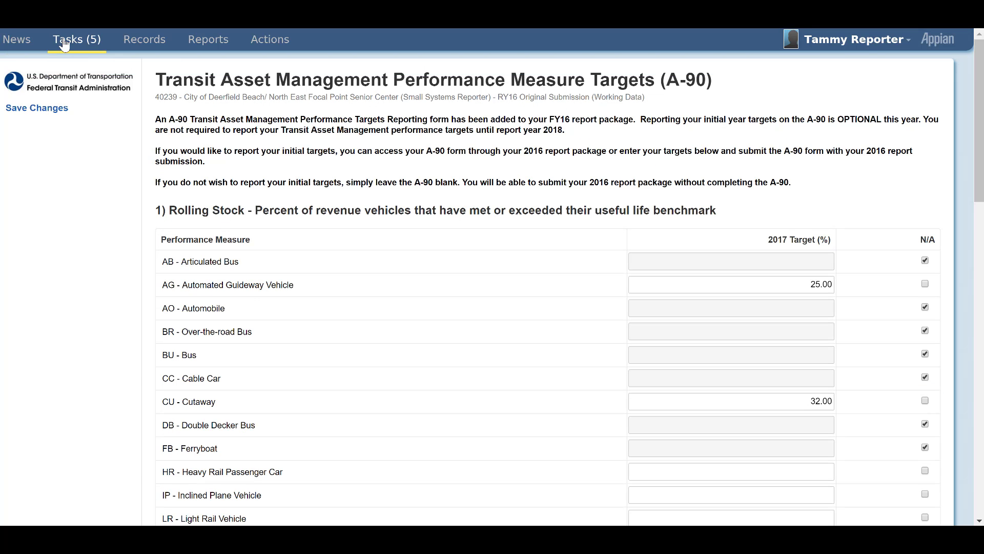
pyautogui.click(64, 41)
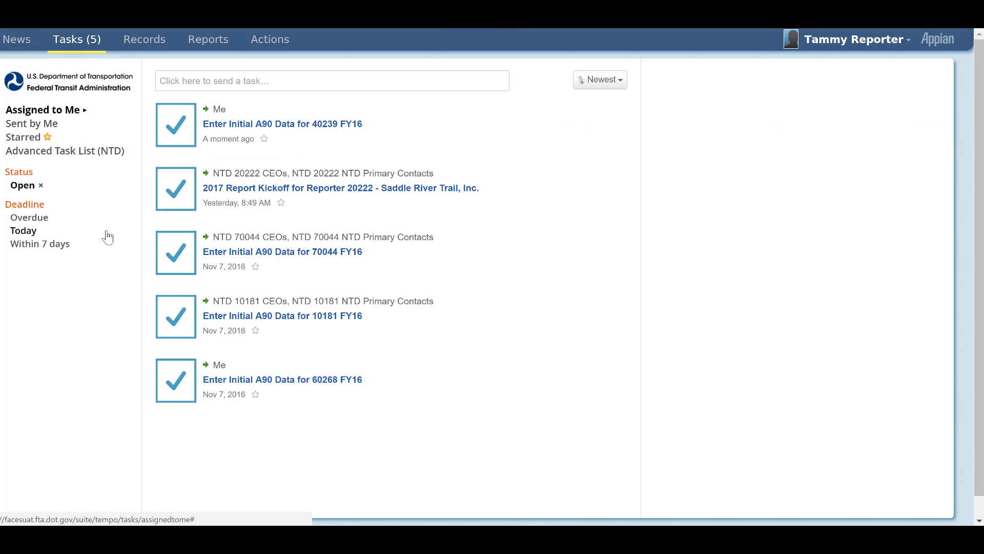
# Reopen the 40239 A90 task and submit the A-90 targets form, confirming with Yes.
pyautogui.click(219, 126)
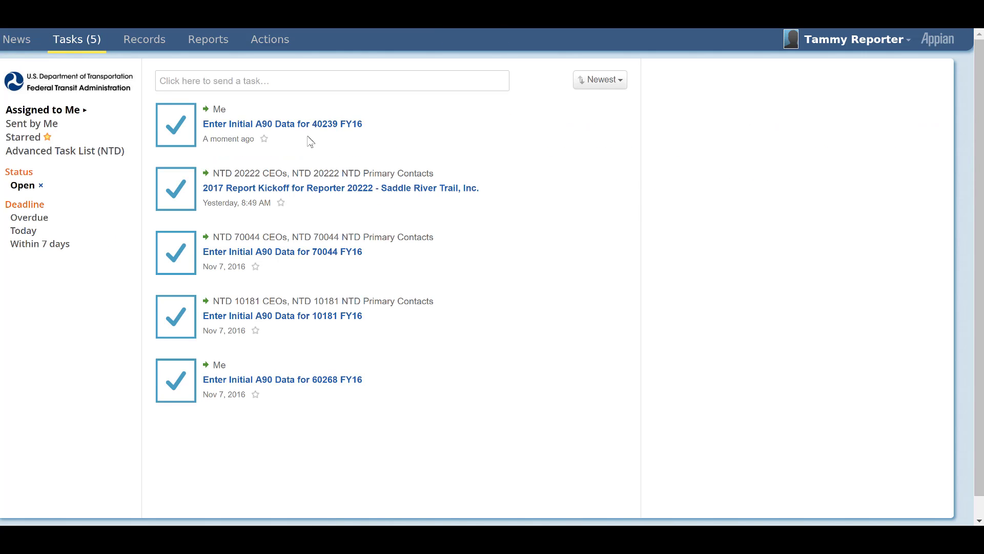
pyautogui.scroll(-9, 639, 214)
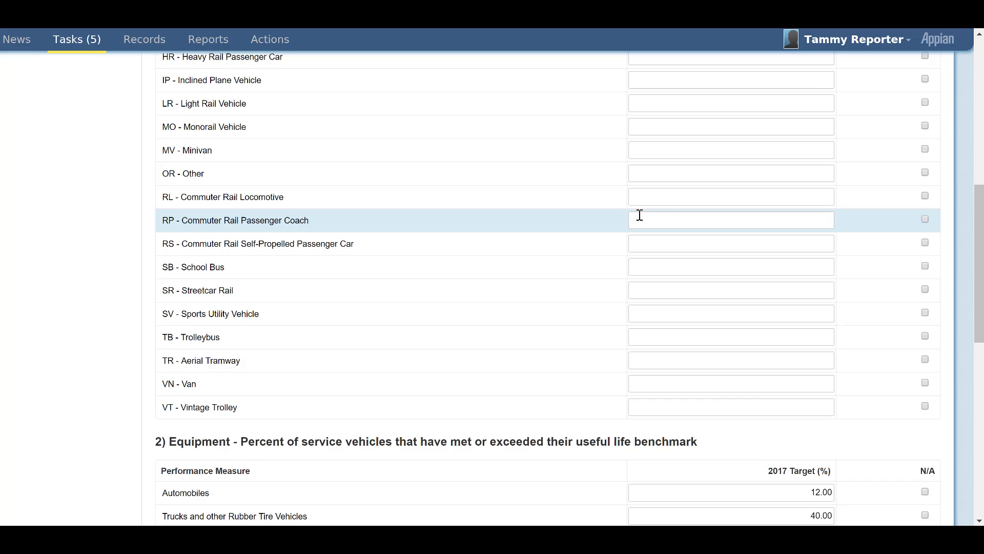
pyautogui.scroll(-1, 909, 353)
pyautogui.scroll(-10, 905, 358)
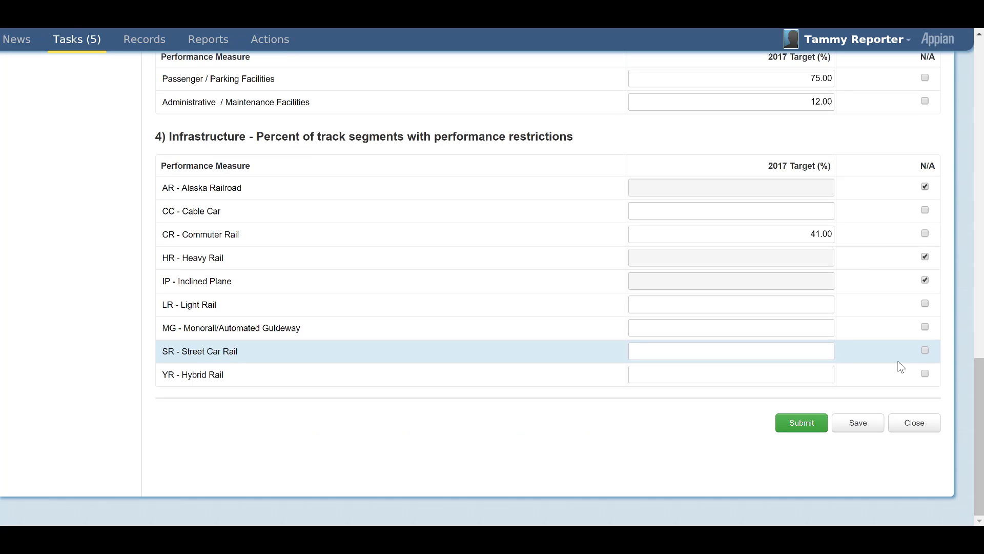
pyautogui.click(812, 428)
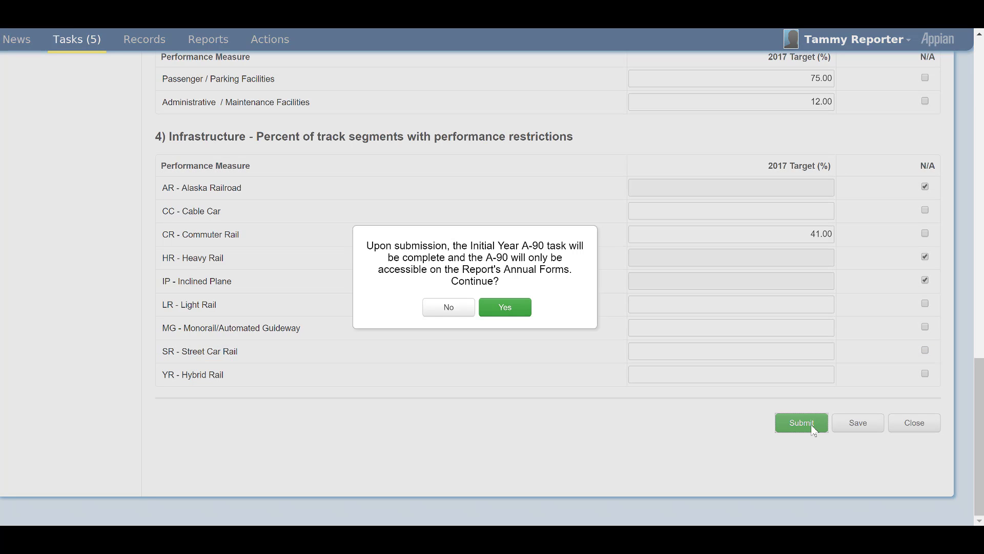
pyautogui.click(505, 307)
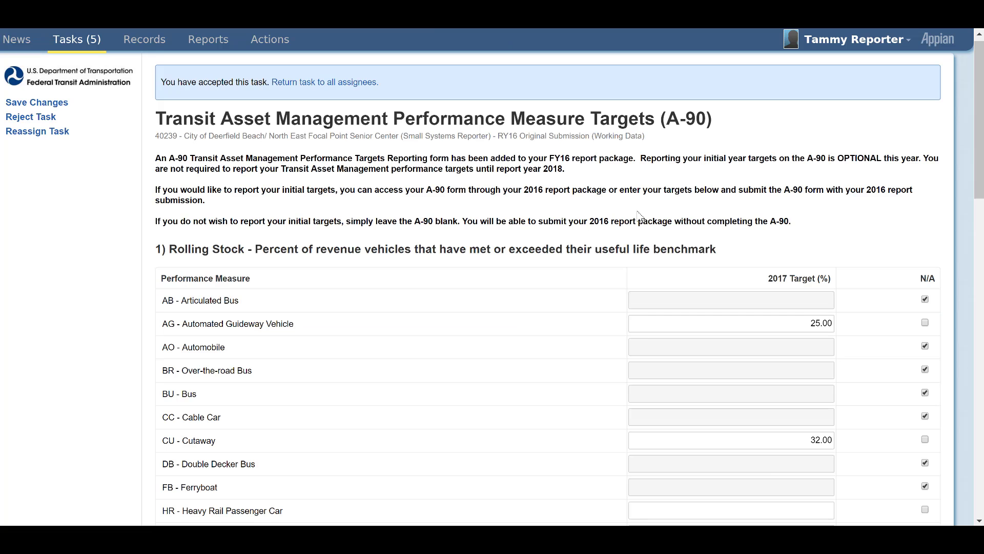
# Submit the A-90 targets form a second time and confirm the submission.
pyautogui.scroll(-8, 639, 216)
pyautogui.scroll(-1, 909, 352)
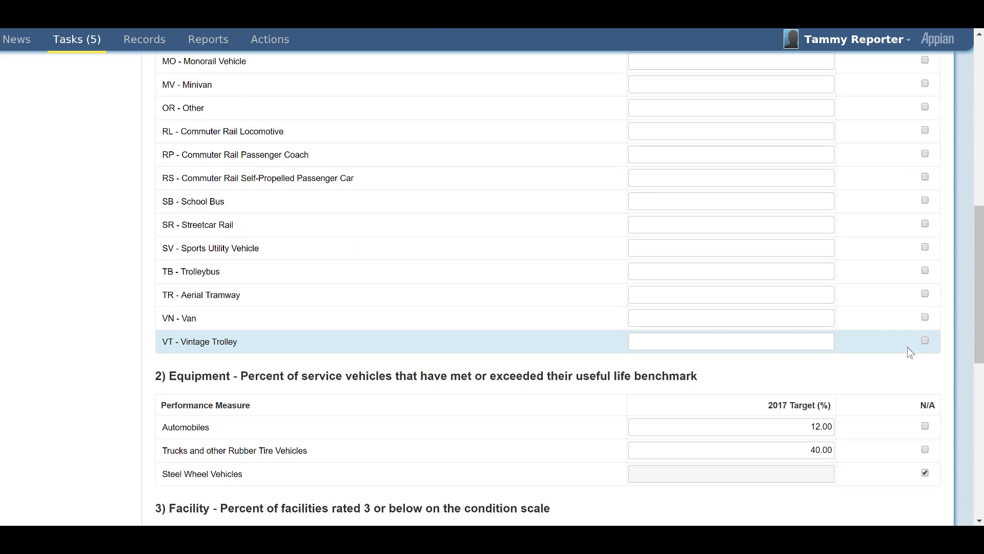
pyautogui.scroll(-8, 905, 359)
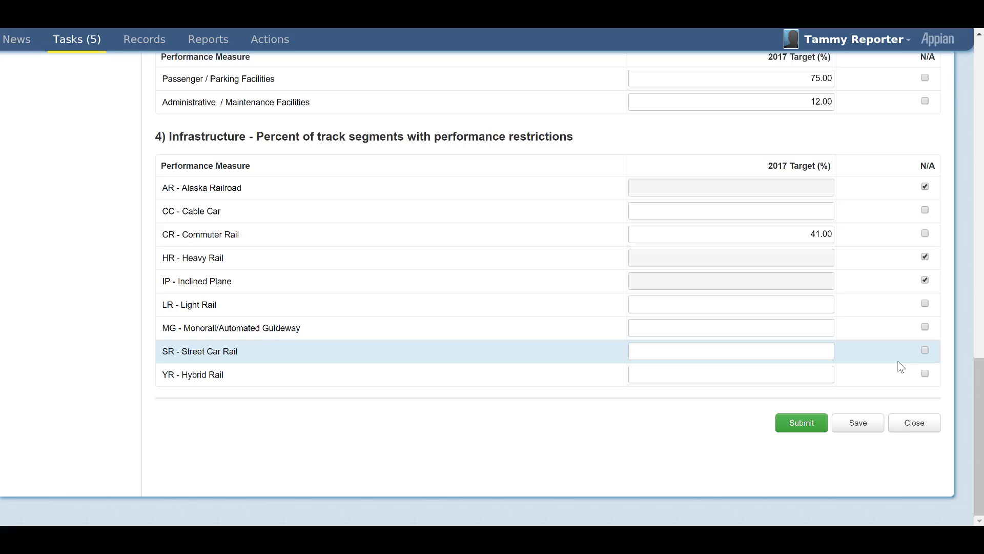
pyautogui.click(802, 423)
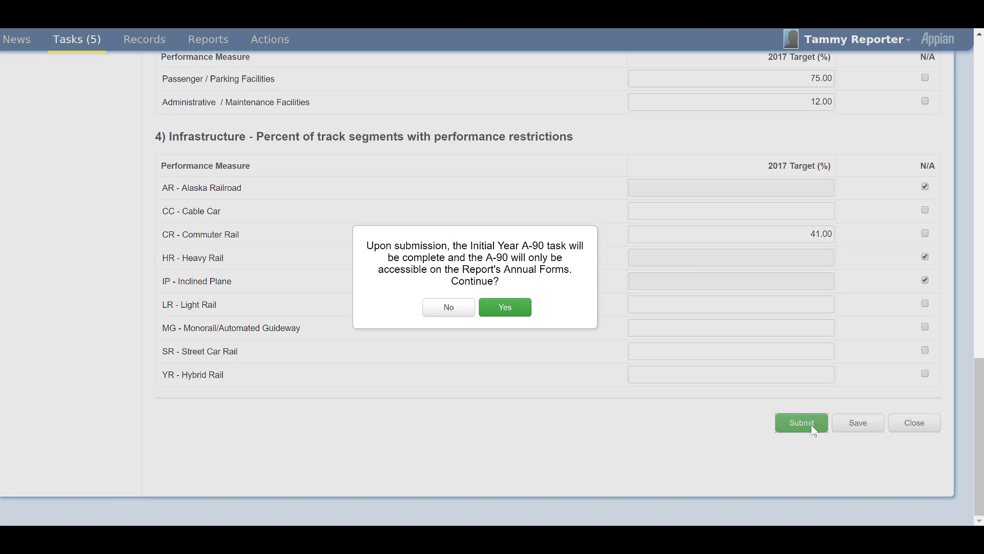
pyautogui.click(506, 306)
pyautogui.scroll(-3, 865, 197)
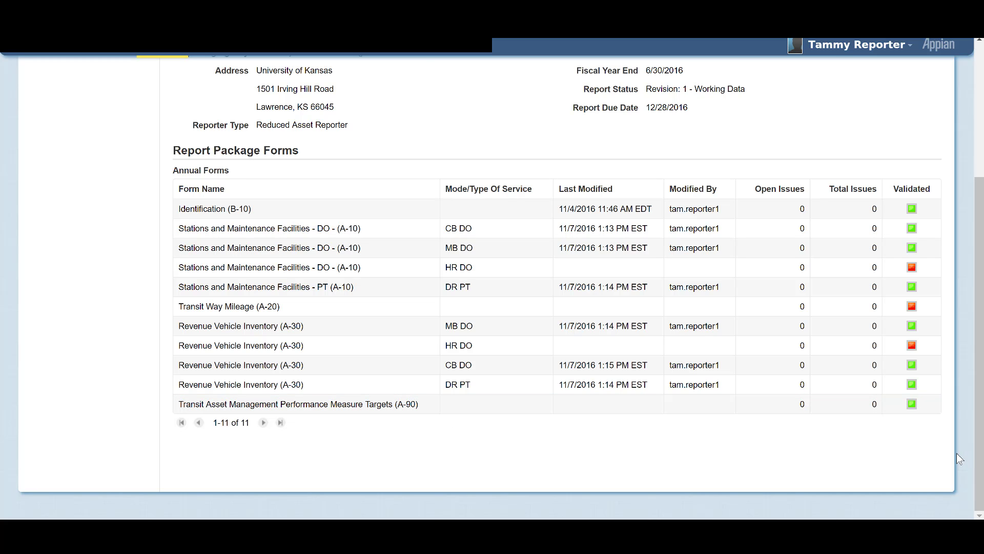
# Open the A-90 targets form from the 70044 package's Annual Forms list.
pyautogui.scroll(4, 956, 453)
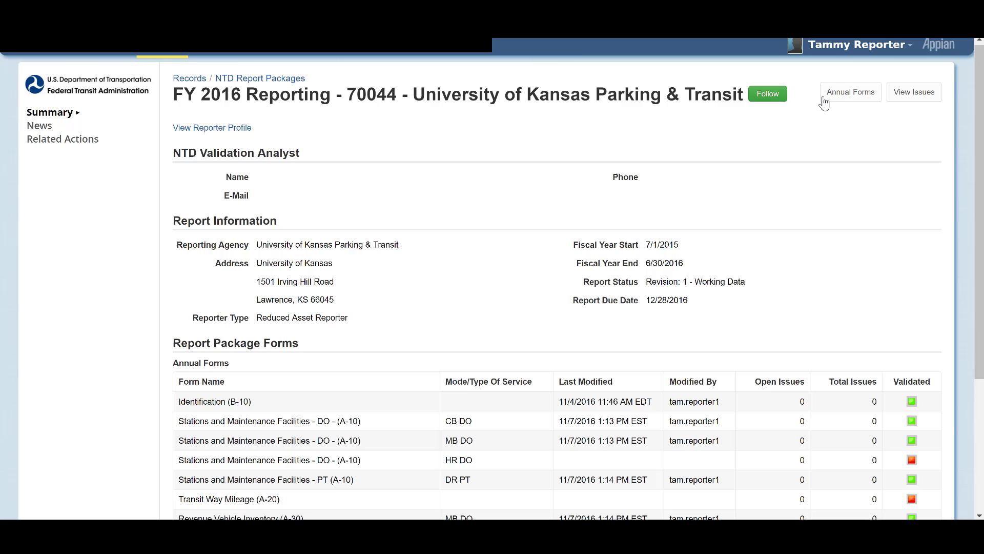
pyautogui.click(825, 98)
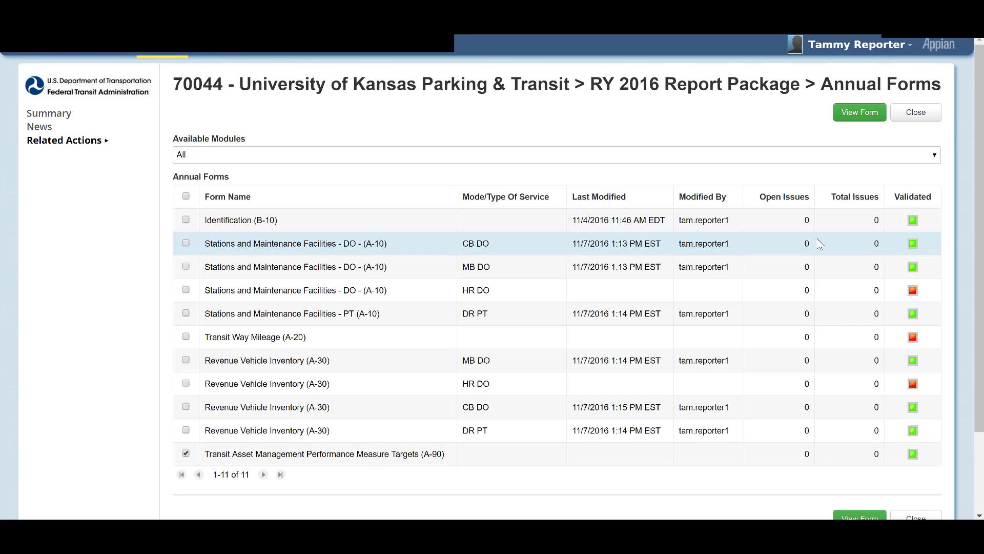
pyautogui.click(854, 120)
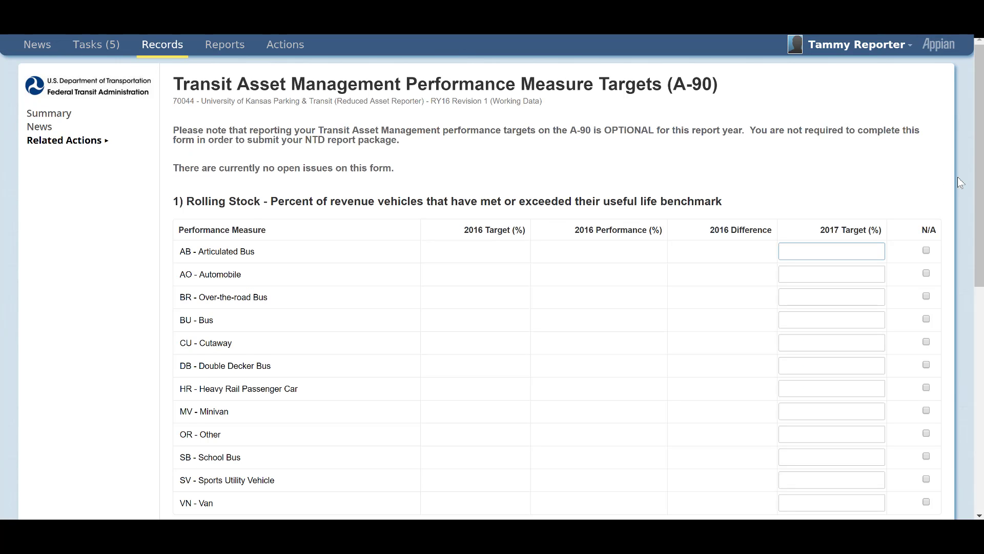
# Move down to the Rolling Stock rows and select the Automated Guideway Vehicle 2017 Target field.
pyautogui.scroll(-1, 958, 180)
pyautogui.scroll(-6, 960, 182)
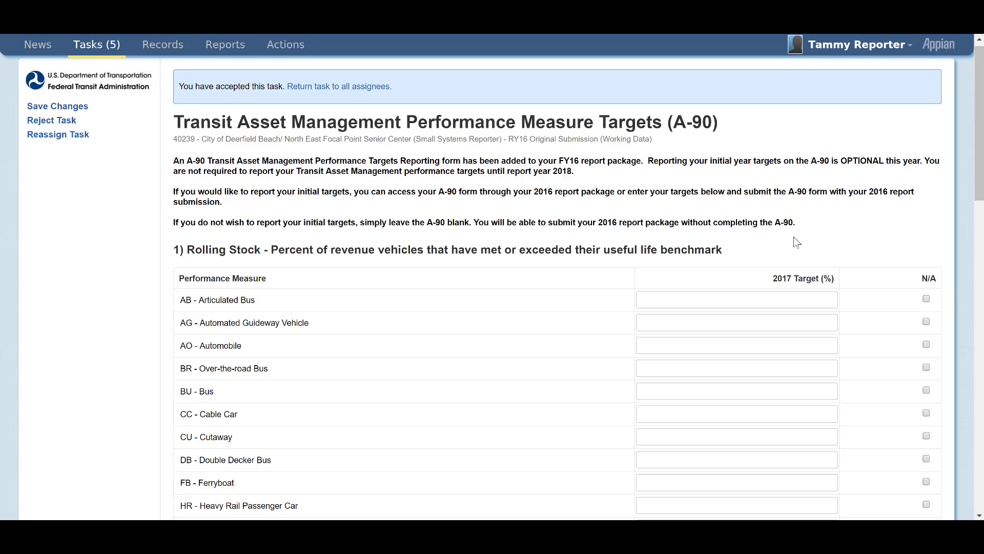
pyautogui.scroll(-2, 796, 242)
pyautogui.scroll(-1, 796, 241)
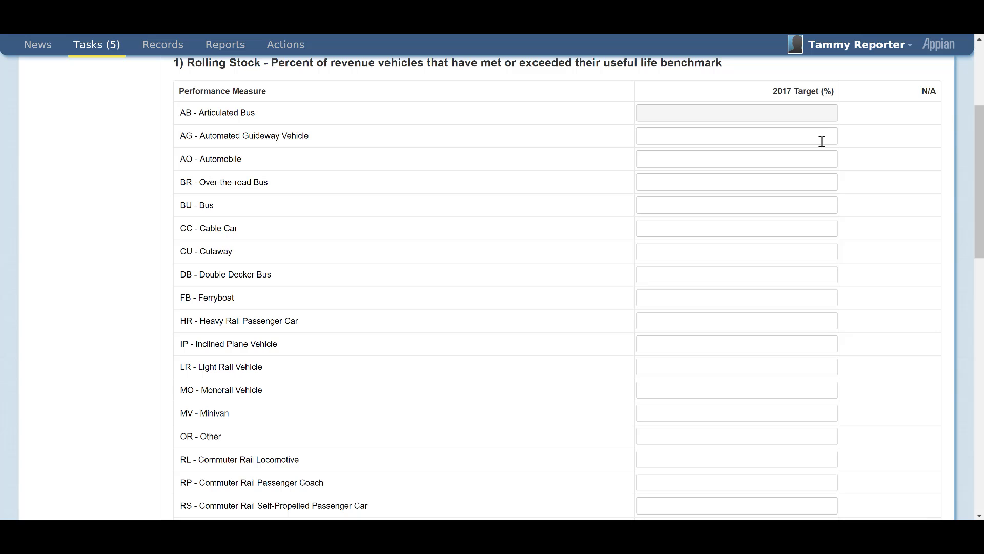
pyautogui.click(822, 142)
# Enter 25 as the Automated Guideway Vehicle 2017 target and mark Articulated Bus N/A.
pyautogui.write('25')
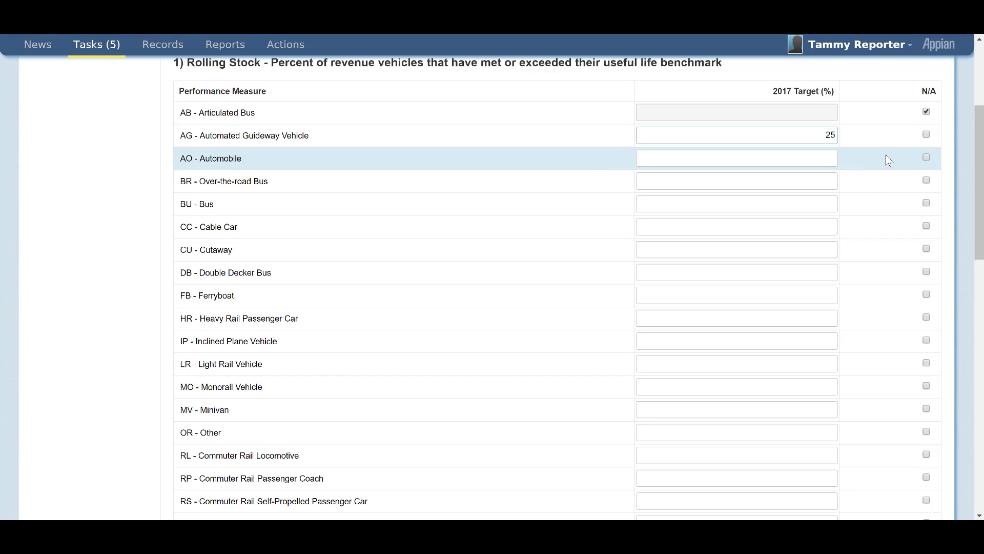
pyautogui.click(915, 162)
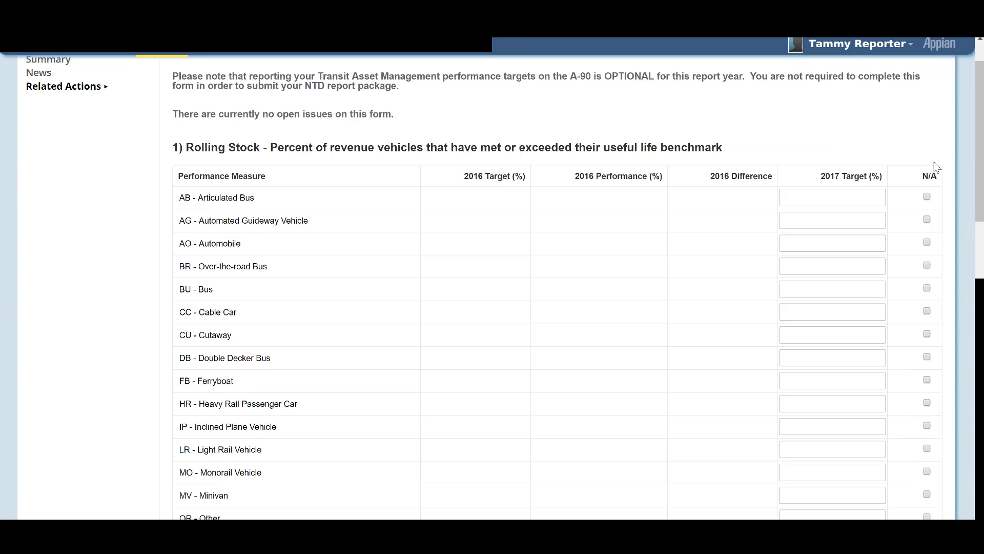
pyautogui.scroll(-2, 936, 168)
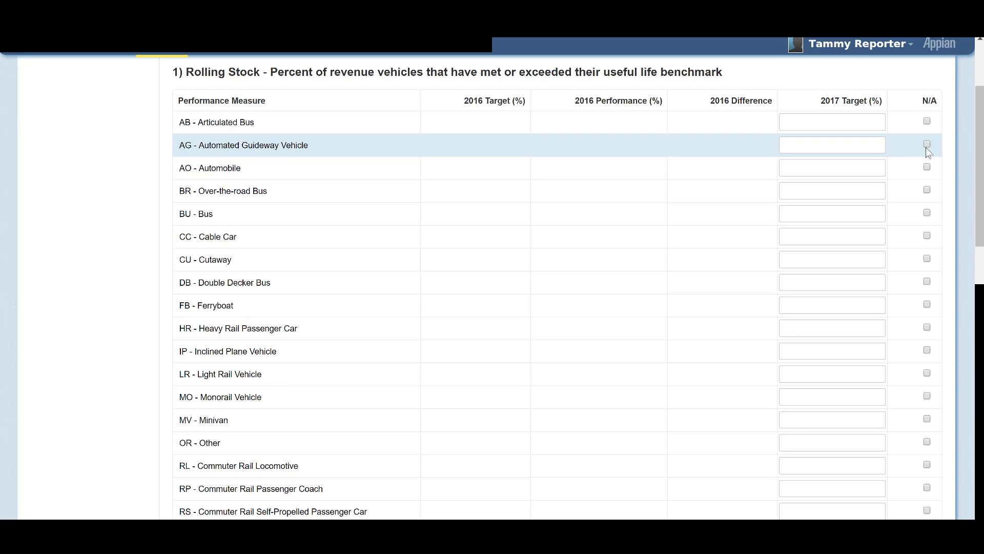
pyautogui.click(927, 122)
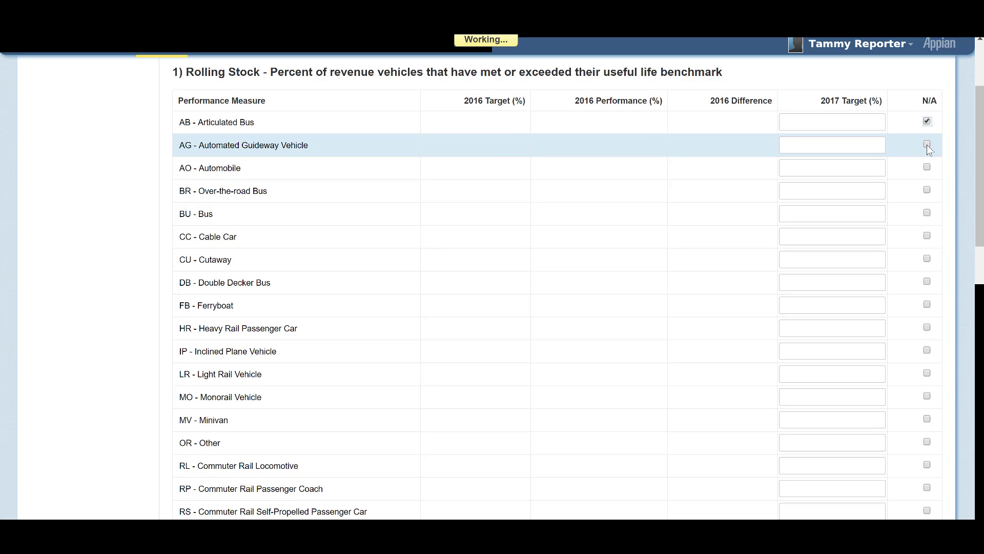
# Set Automobile's 2017 target to 12.00 and mark Over-the-road Bus N/A.
pyautogui.click(872, 169)
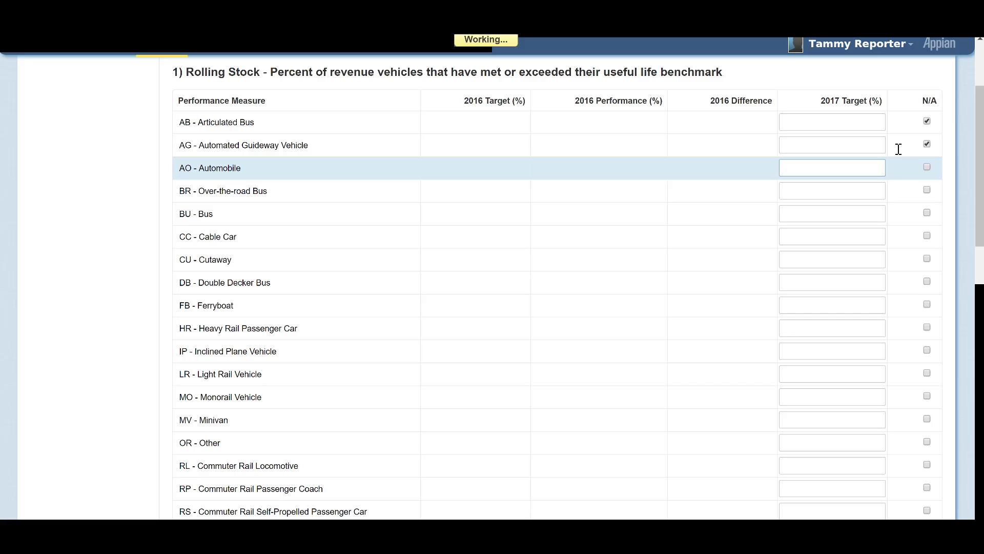
pyautogui.write('12.')
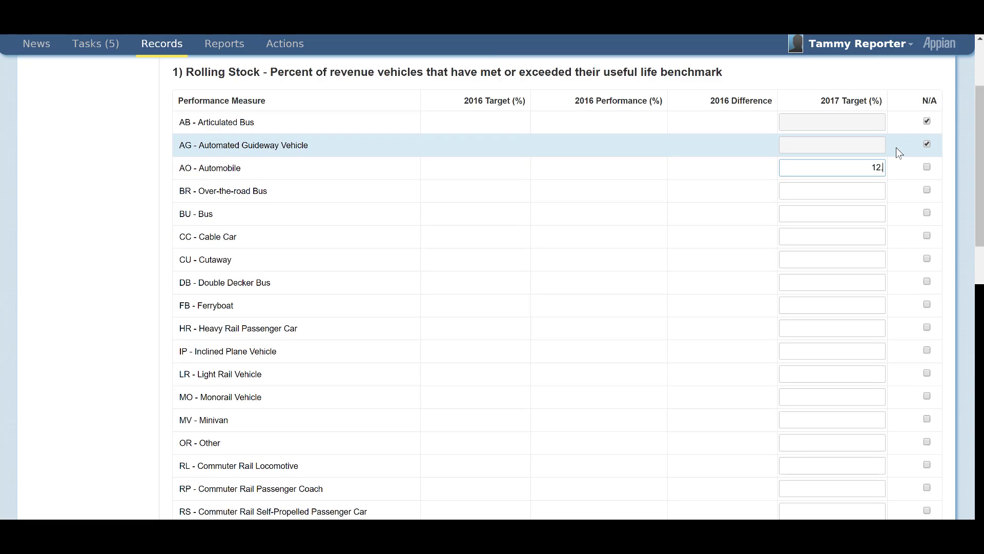
pyautogui.write('00')
pyautogui.click(954, 158)
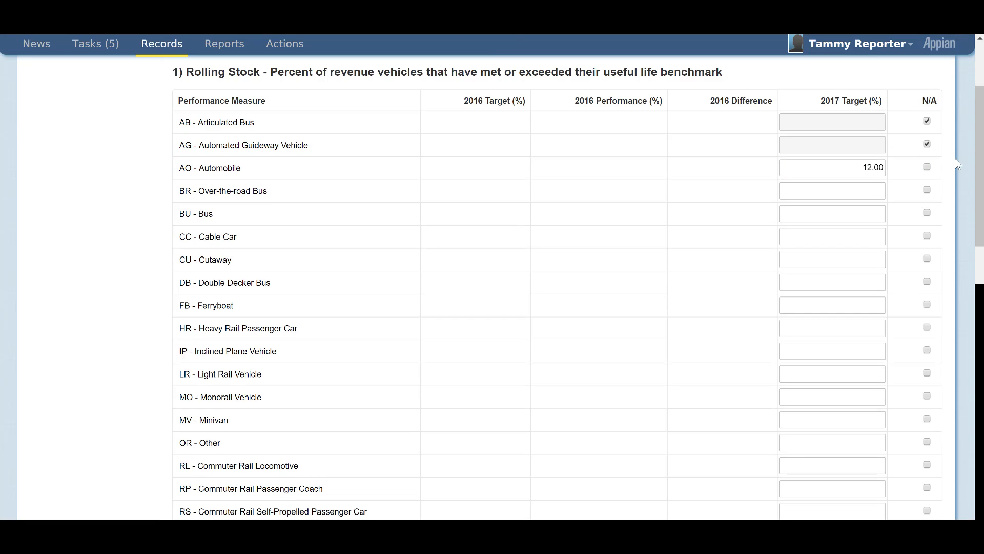
pyautogui.click(926, 190)
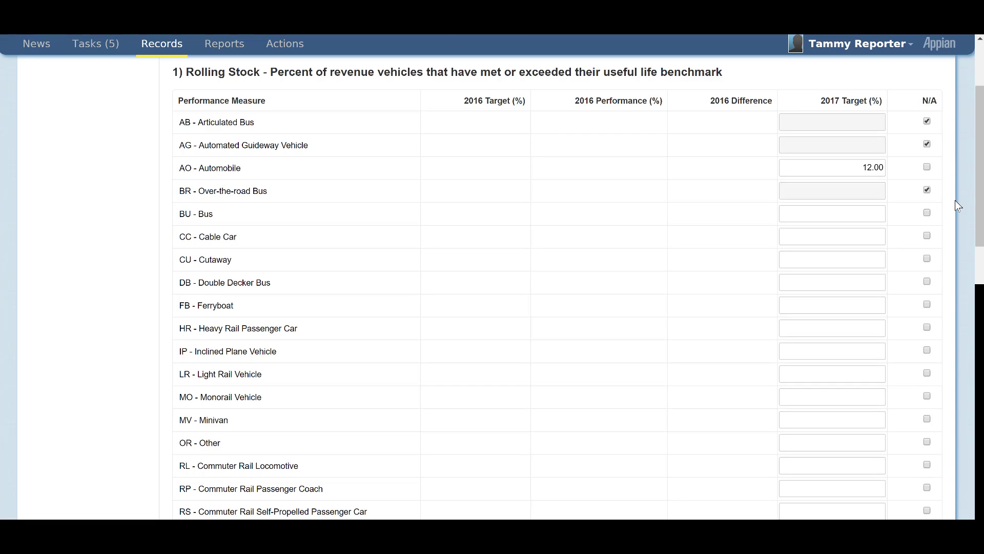
pyautogui.scroll(-2, 955, 201)
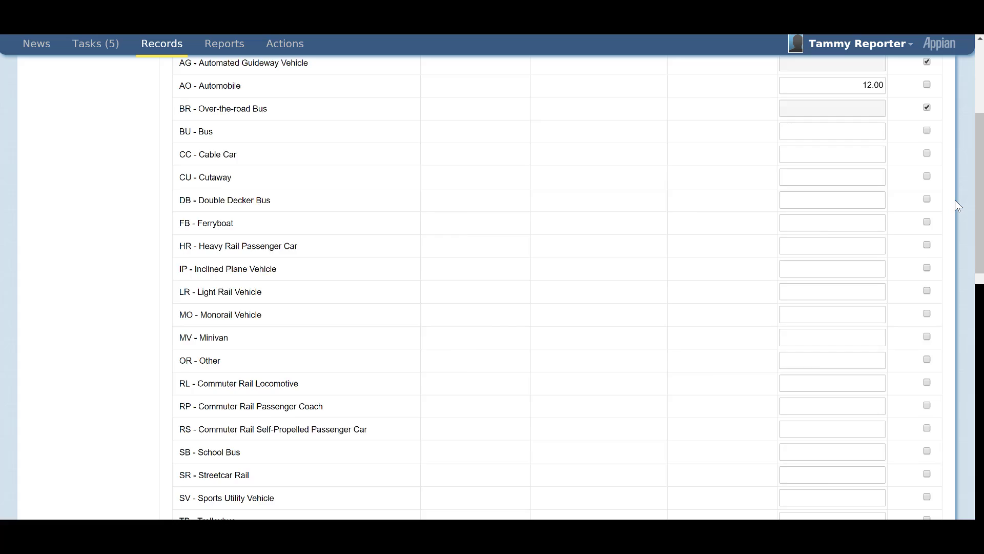
# Enter 23 as the Equipment Automobiles 2017 target and mark Trucks and Steel Wheel Vehicles N/A.
pyautogui.scroll(-10, 955, 200)
pyautogui.scroll(-2, 955, 198)
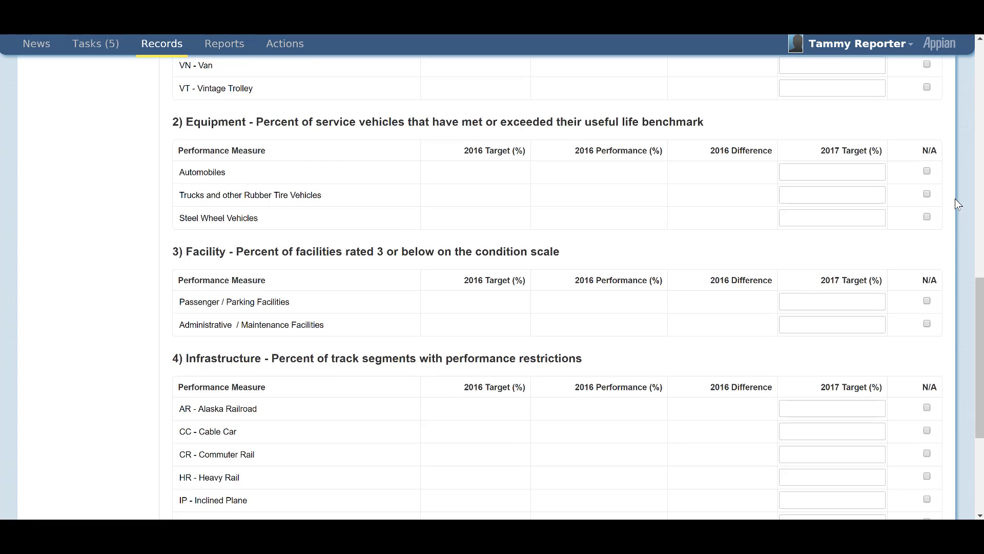
pyautogui.click(817, 171)
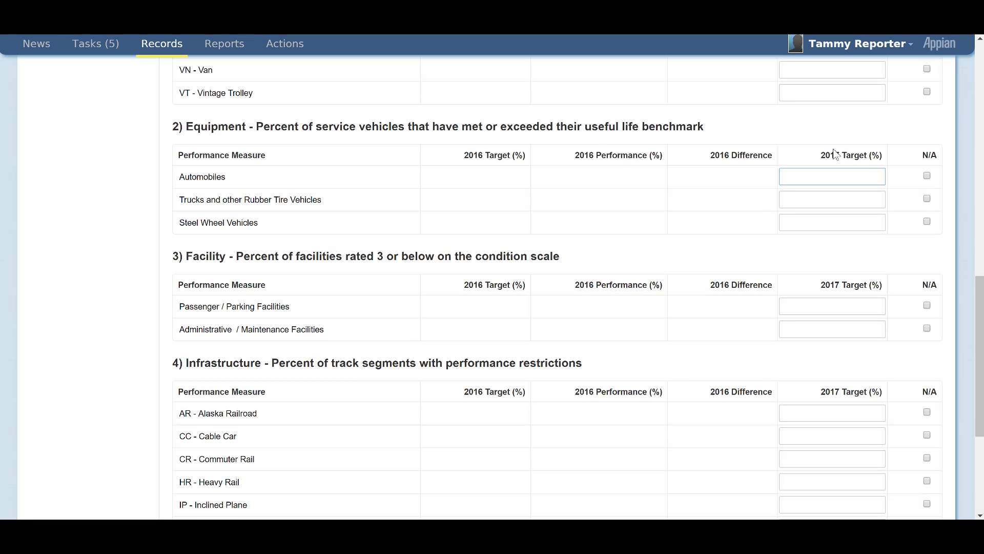
pyautogui.write('23')
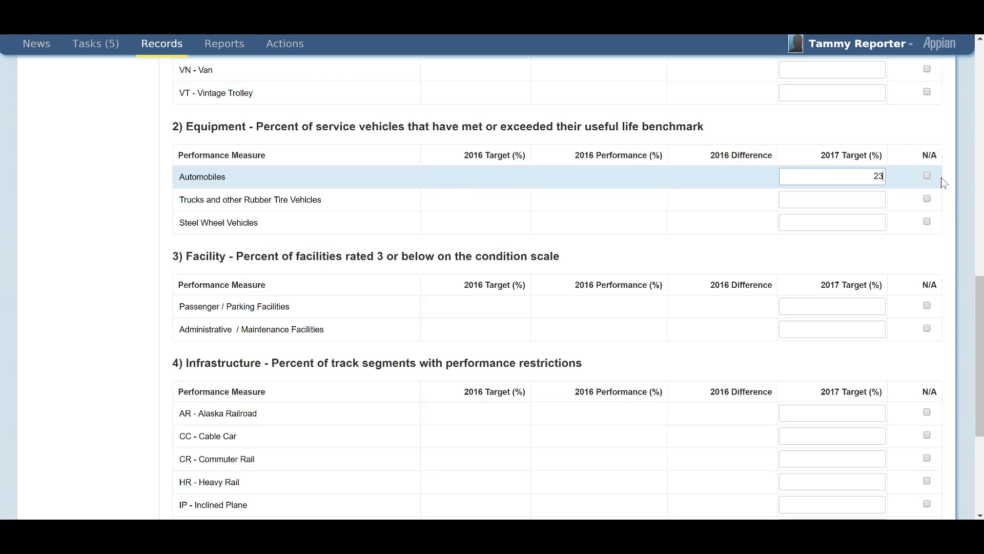
pyautogui.click(955, 192)
pyautogui.click(927, 199)
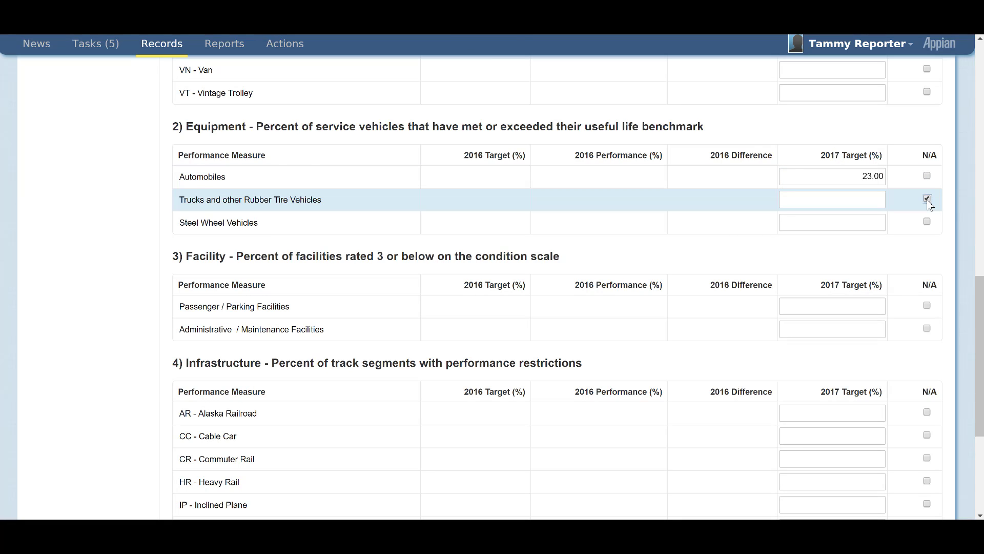
pyautogui.click(927, 221)
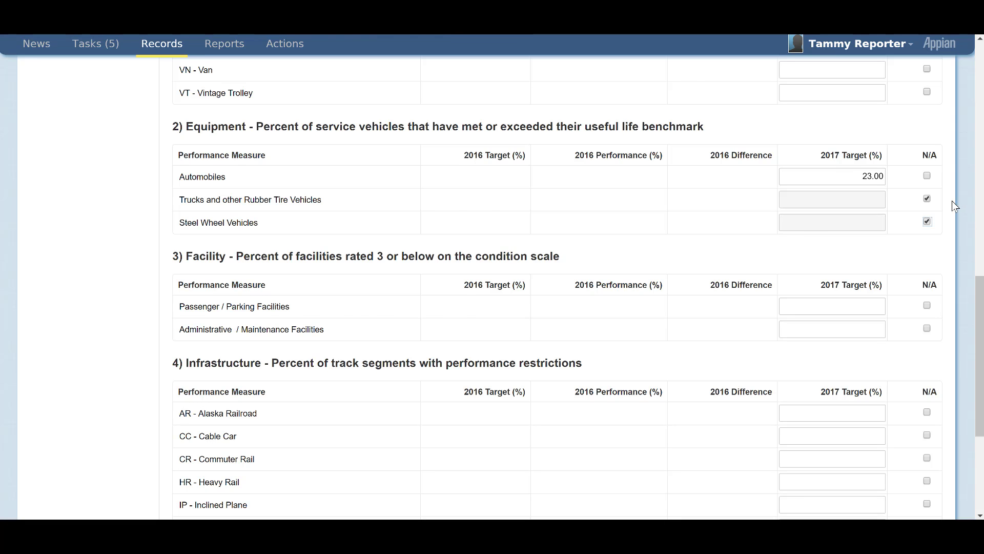
# Re-enter 23 for Automobiles and re-tick N/A for Steel Wheel Vehicles and Trucks.
pyautogui.scroll(-1, 952, 201)
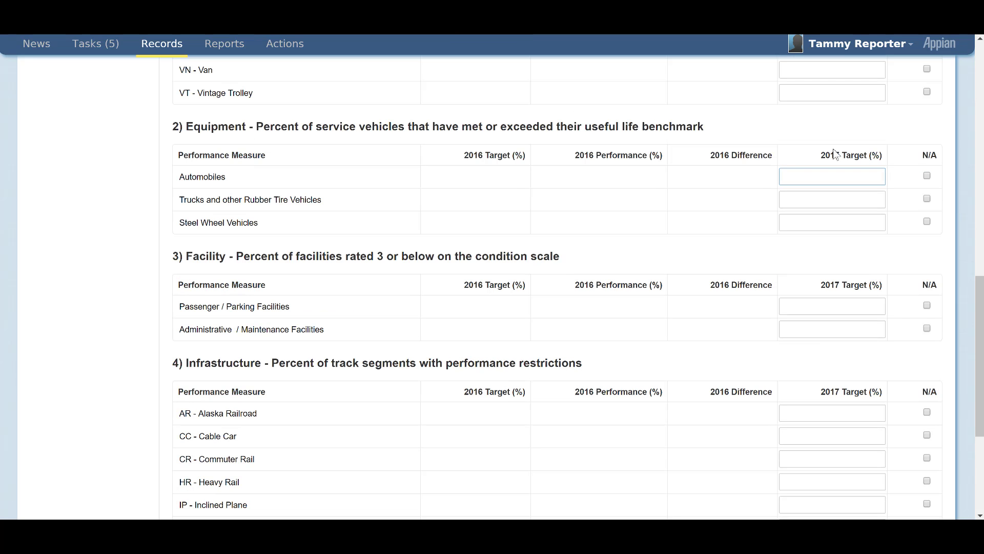
pyautogui.write('23')
pyautogui.click(956, 195)
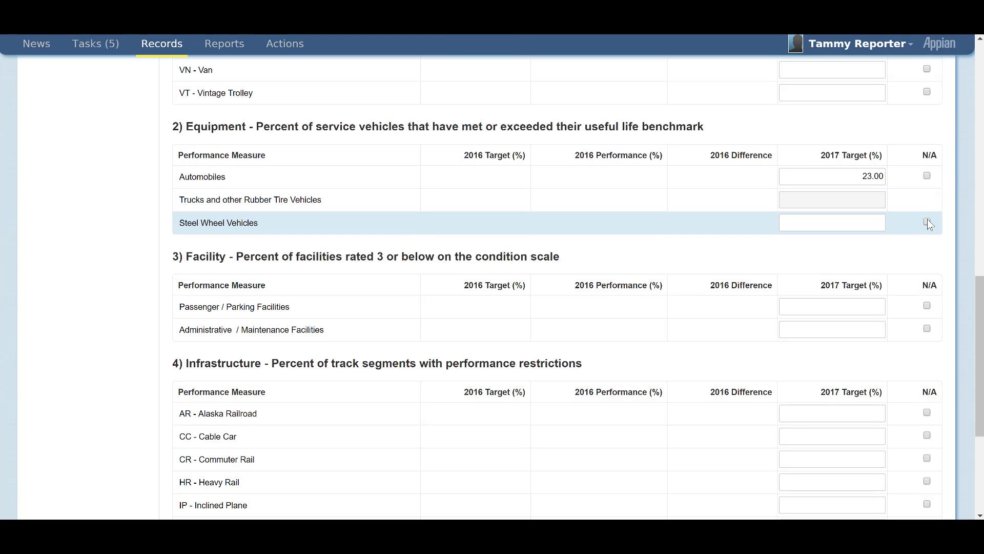
pyautogui.click(927, 220)
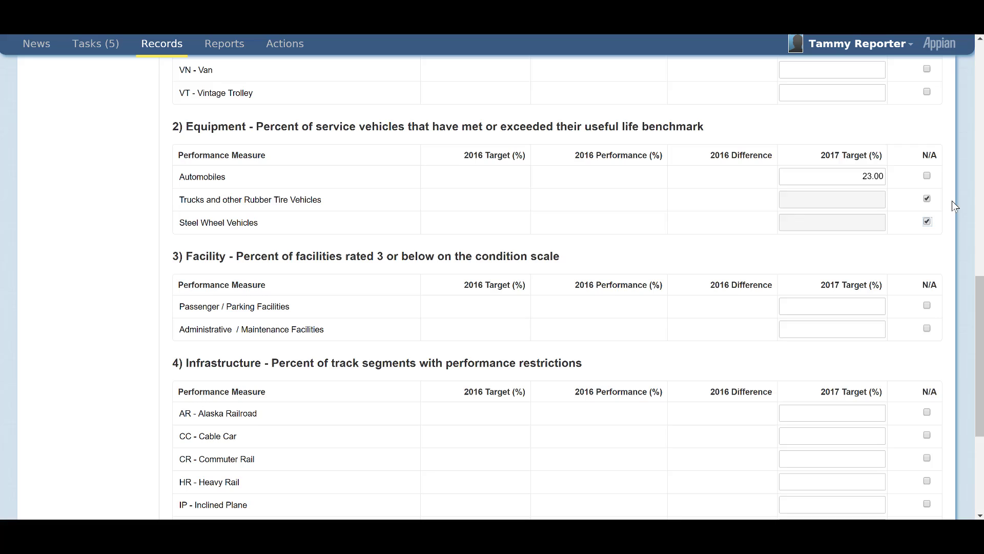
pyautogui.click(845, 176)
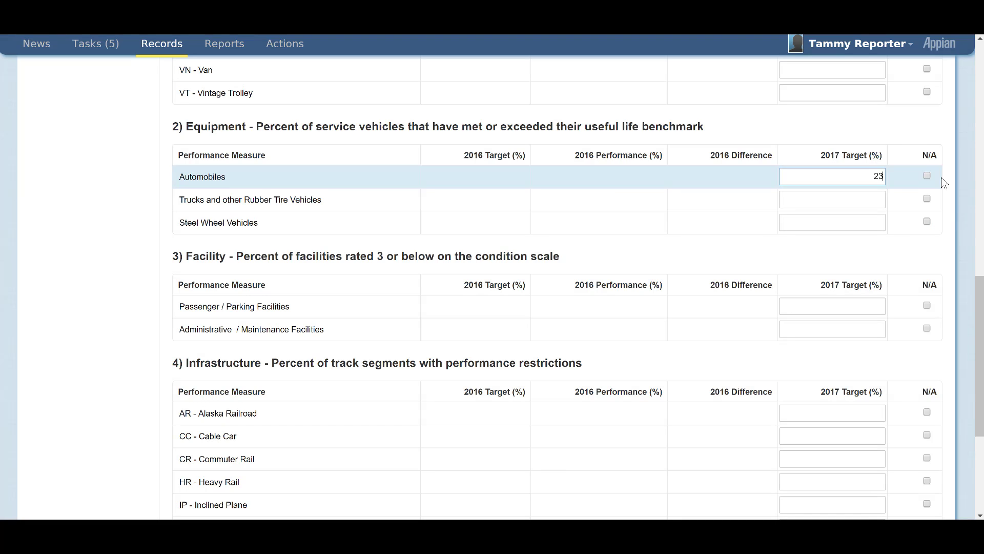
pyautogui.click(959, 196)
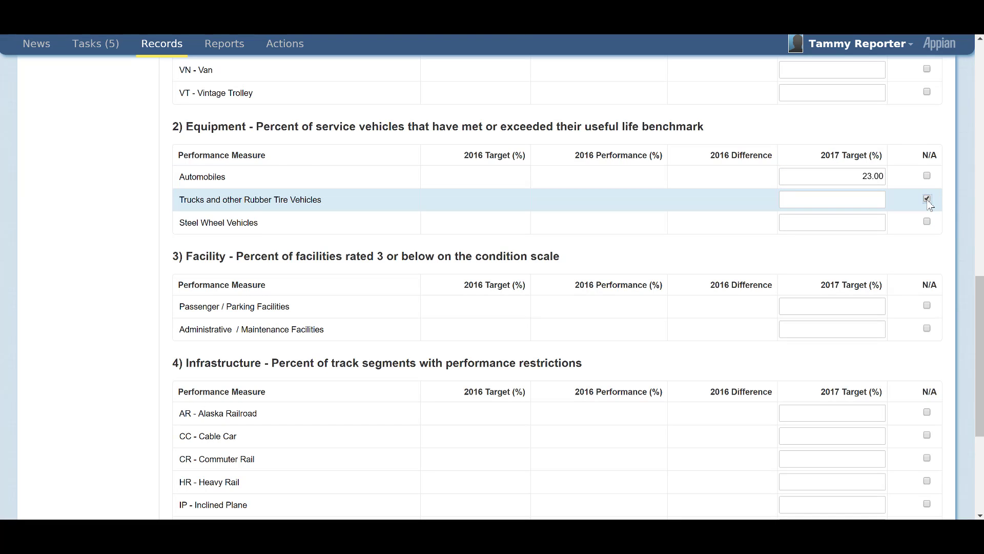
pyautogui.click(927, 221)
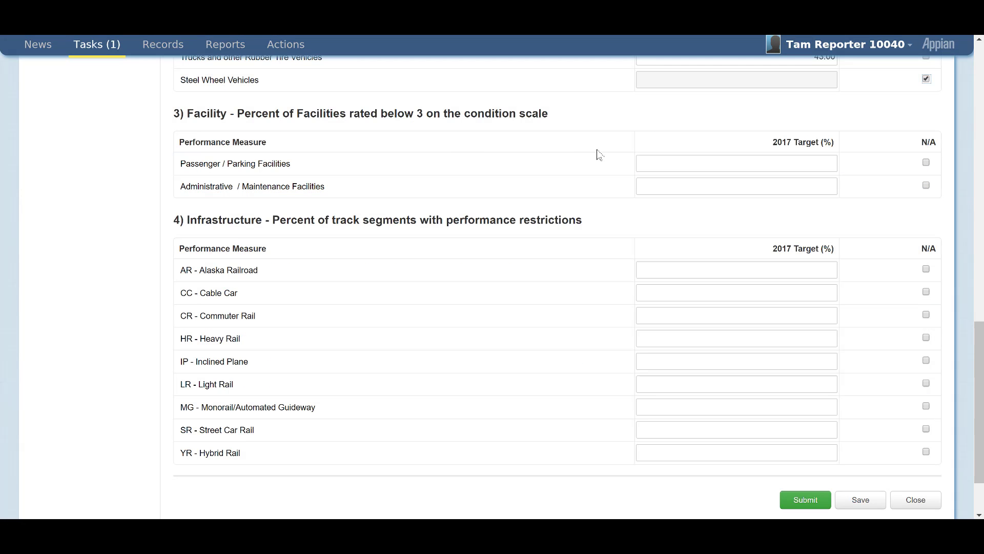
# Enter 21 for Passenger / Parking and 54 for Administrative / Maintenance Facilities.
pyautogui.click(697, 163)
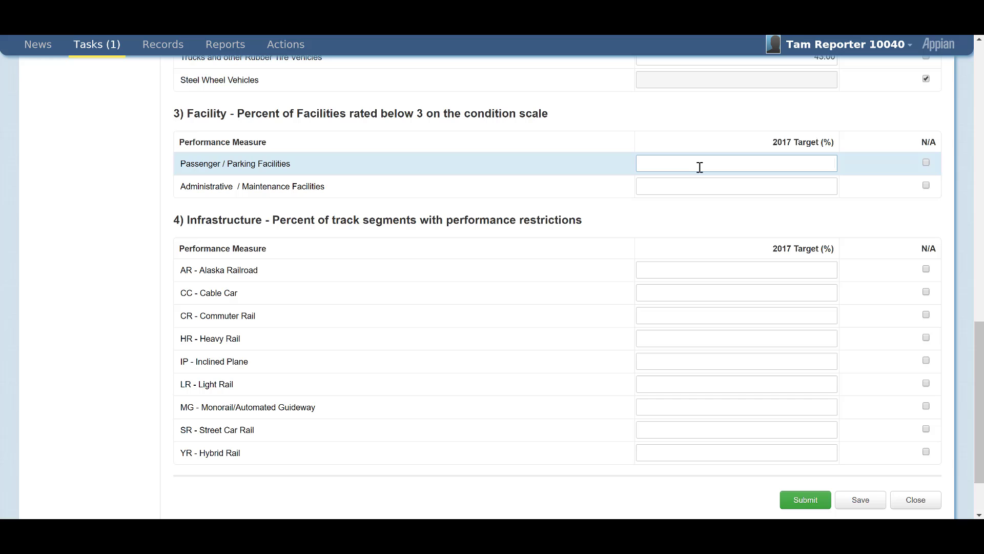
pyautogui.write('21')
pyautogui.click(728, 187)
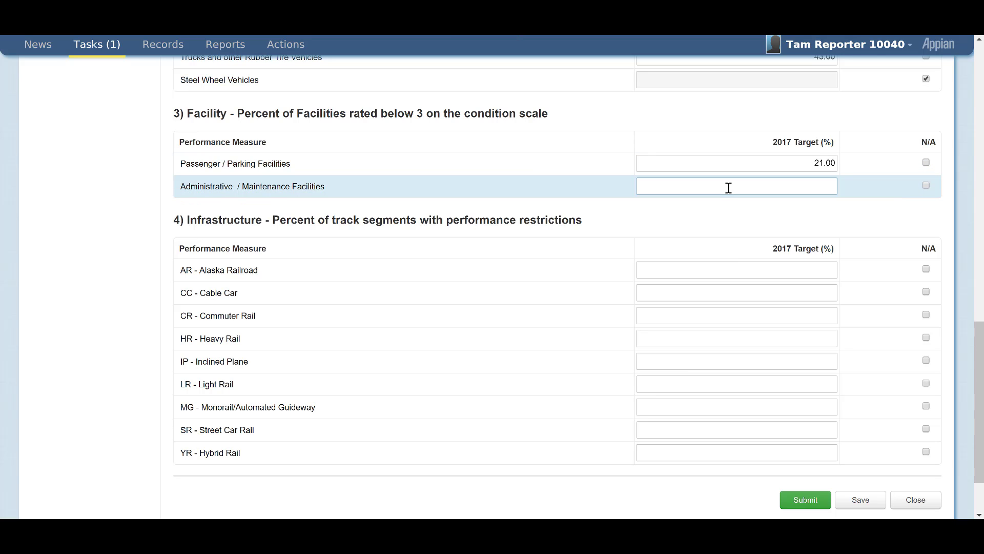
pyautogui.write('54')
pyautogui.click(790, 215)
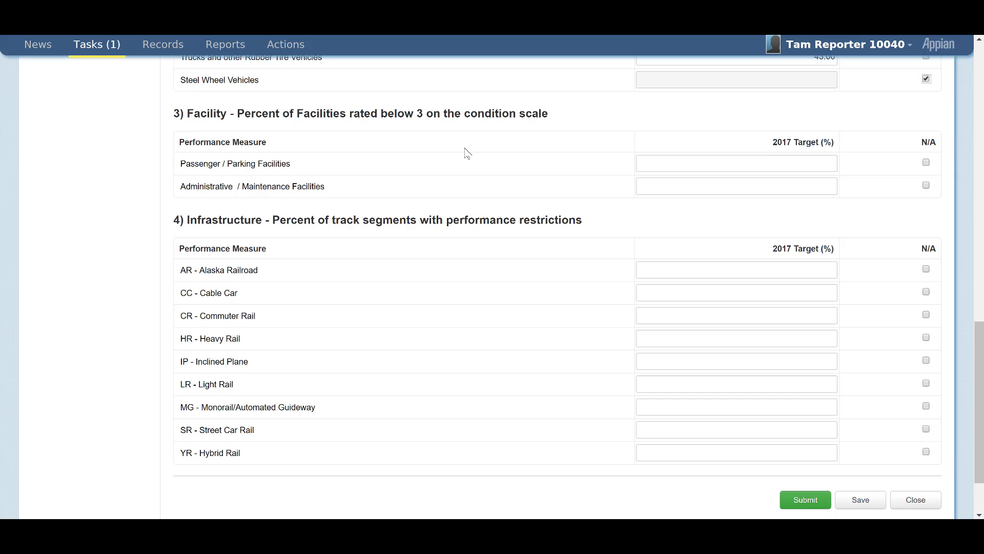
# Re-enter the Facility 2017 targets, 21 and 54, so both values stick.
pyautogui.click(698, 164)
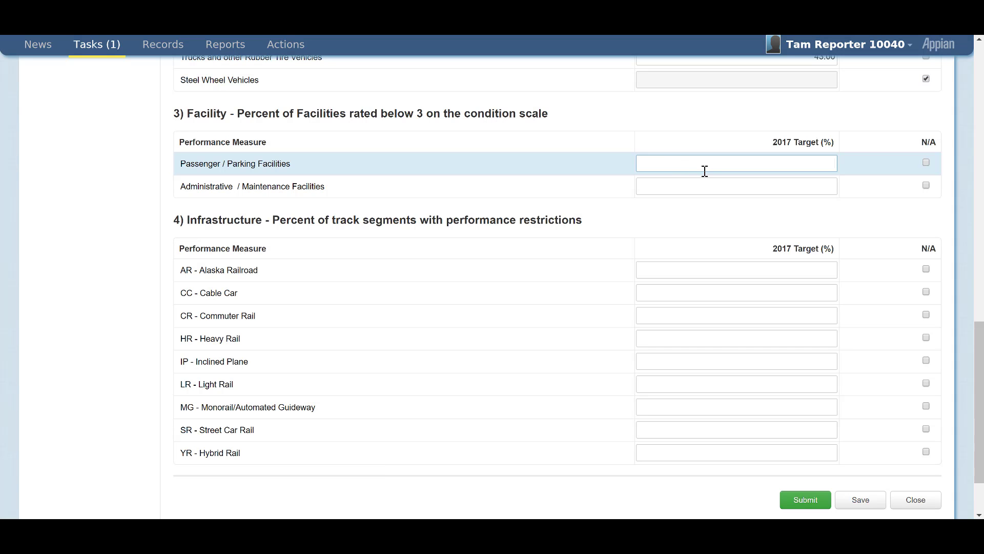
pyautogui.write('21')
pyautogui.click(728, 188)
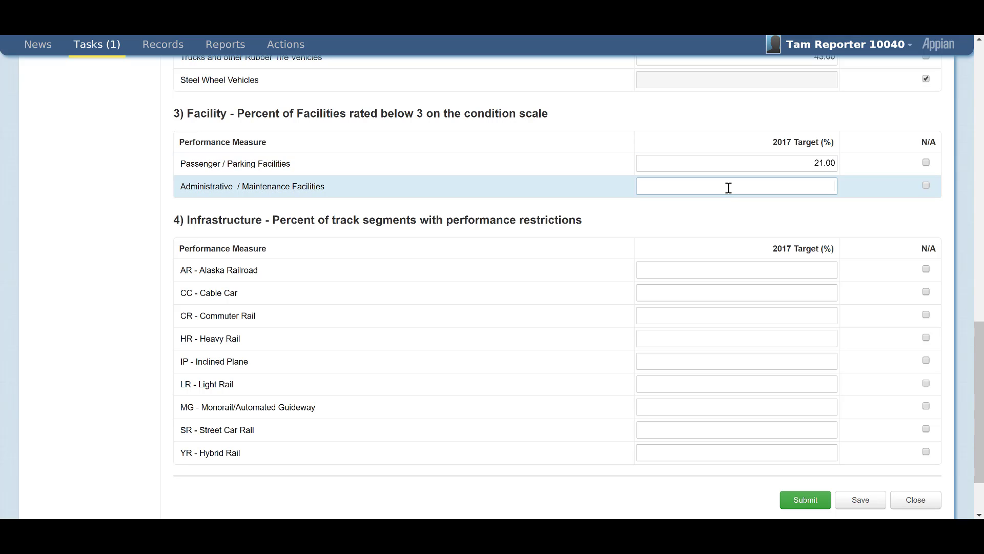
pyautogui.write('54')
pyautogui.click(786, 210)
pyautogui.scroll(-1, 789, 208)
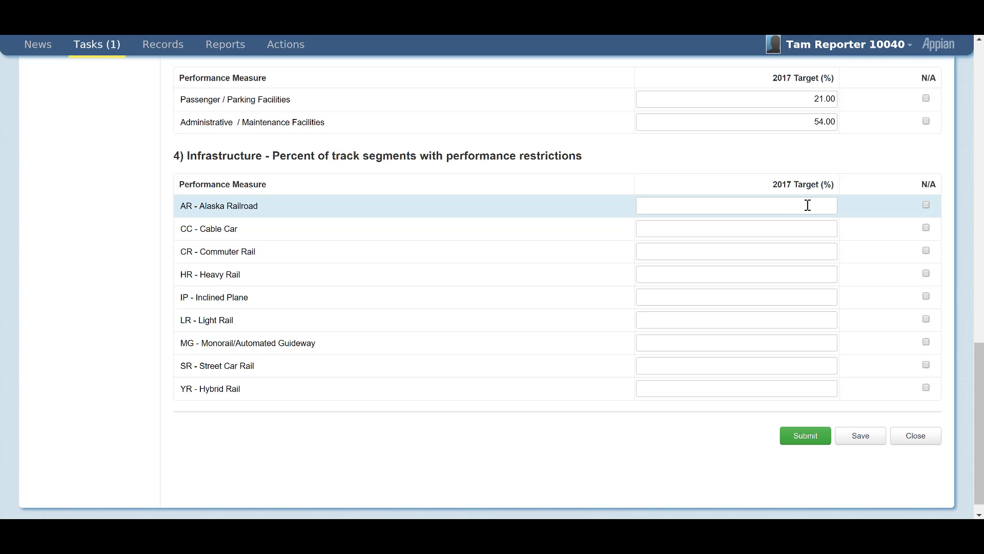
# Mark Alaska Railroad, Cable Car, Commuter Rail, Heavy Rail and Inclined Plane as N/A.
pyautogui.click(926, 205)
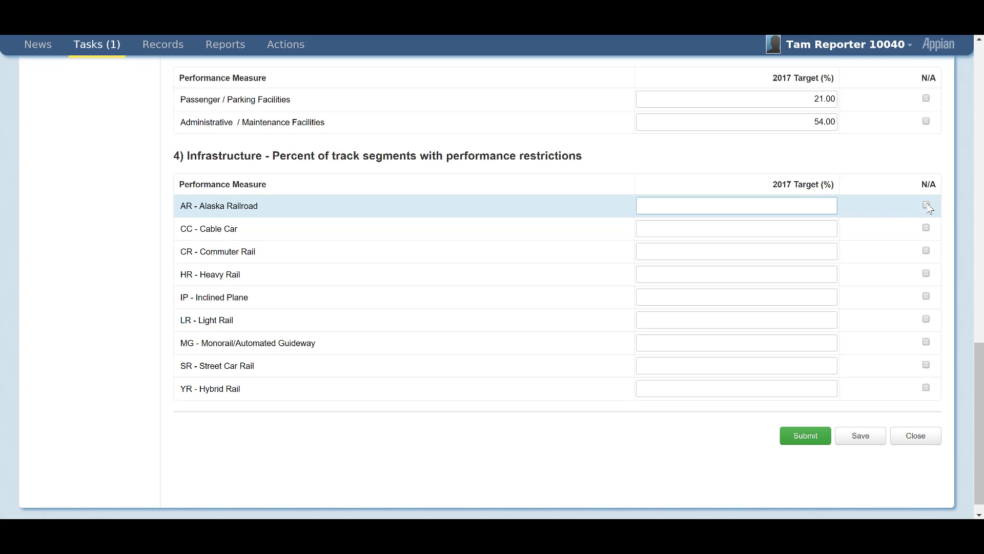
pyautogui.click(926, 229)
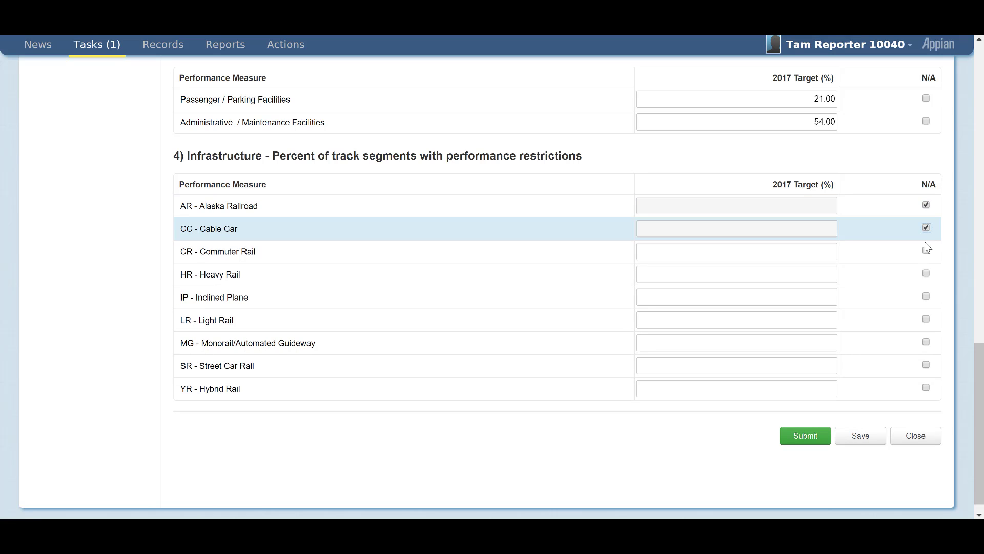
pyautogui.click(926, 251)
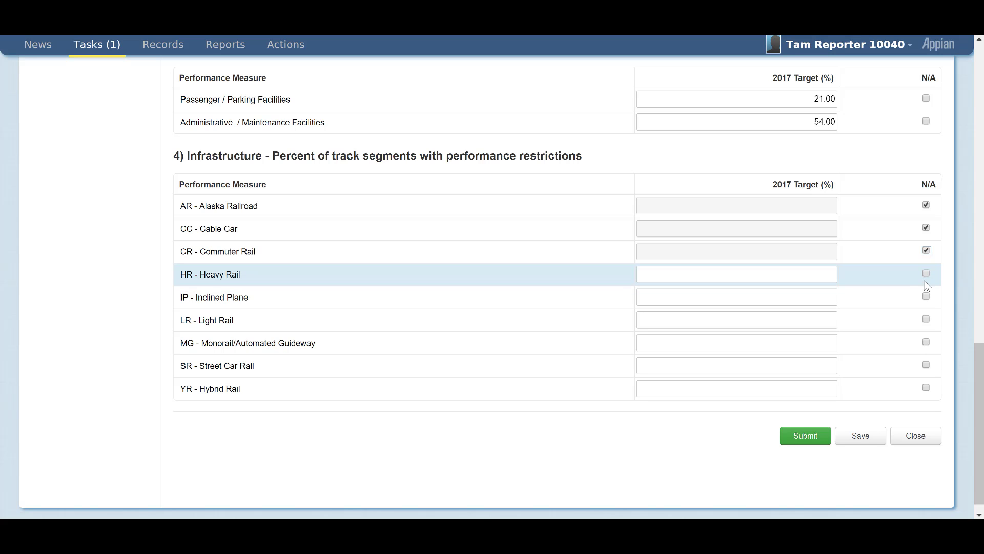
pyautogui.click(926, 275)
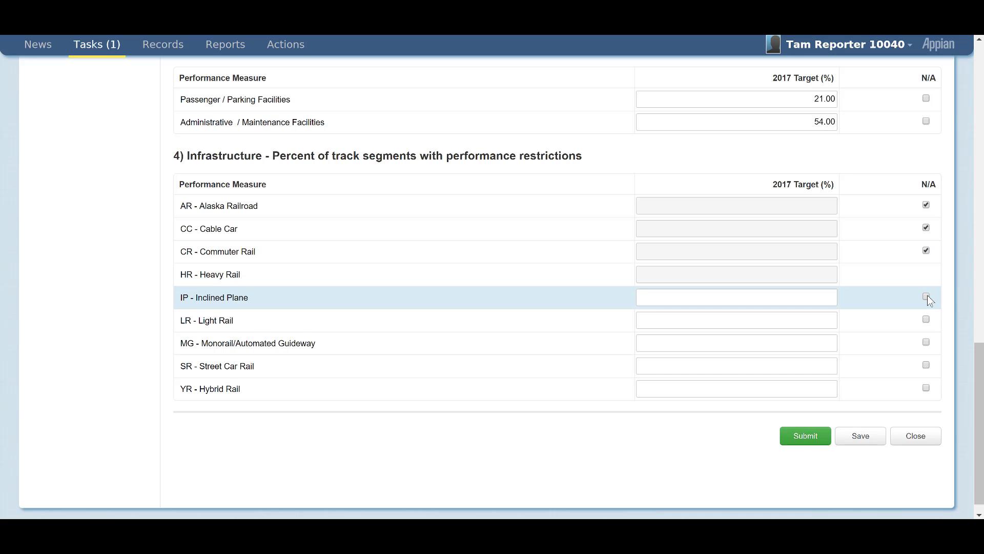
pyautogui.click(926, 296)
# Set Light Rail's 2017 target to 32 and mark Monorail/Automated Guideway N/A.
pyautogui.click(830, 321)
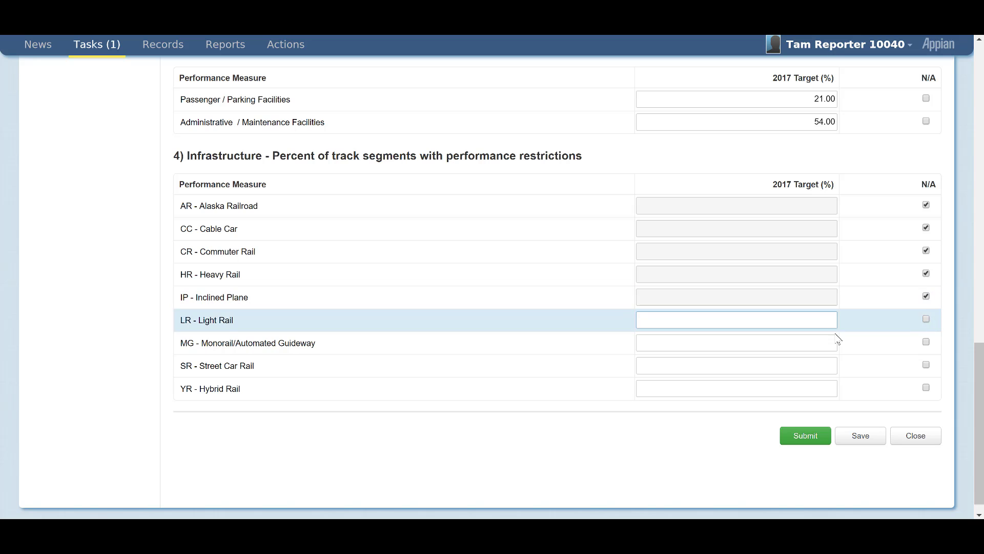
pyautogui.write('32')
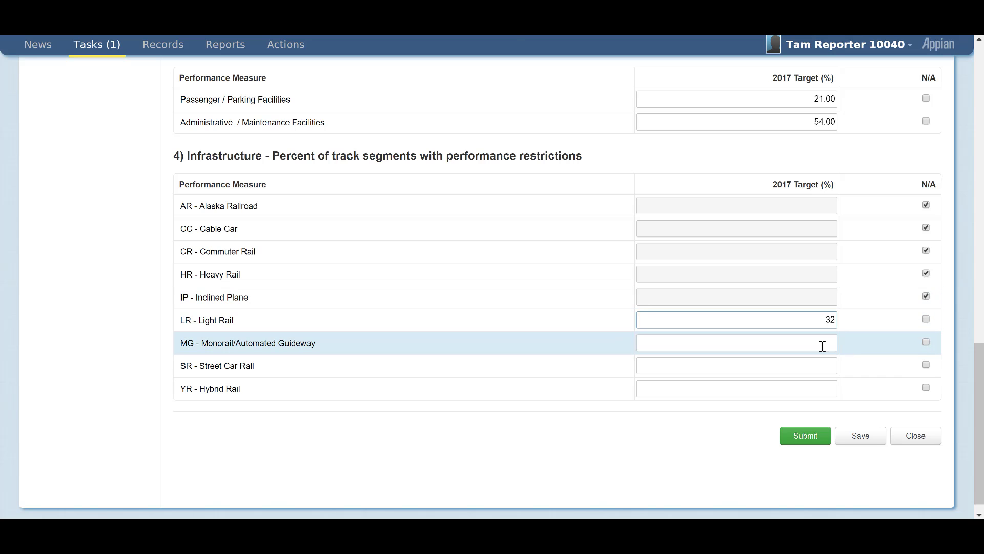
pyautogui.click(822, 346)
pyautogui.click(926, 342)
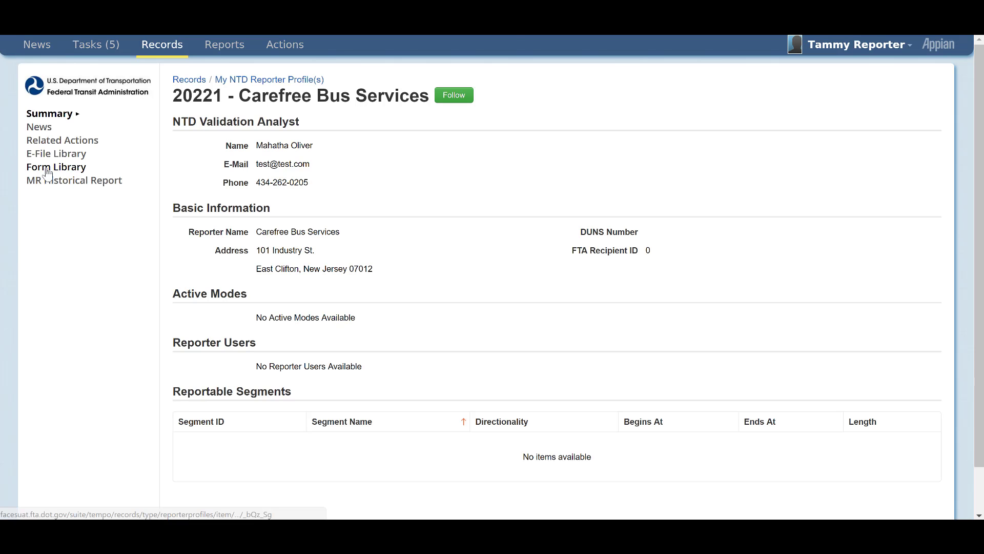
# Show the Form Library's annual forms for the 2016 Original Submission Close Out package.
pyautogui.click(46, 169)
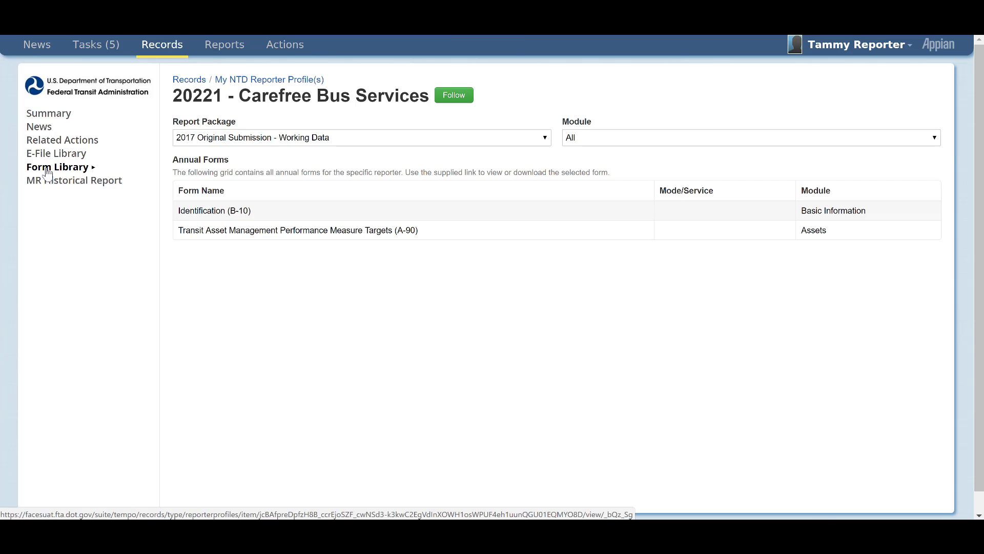
pyautogui.click(341, 137)
pyautogui.click(342, 165)
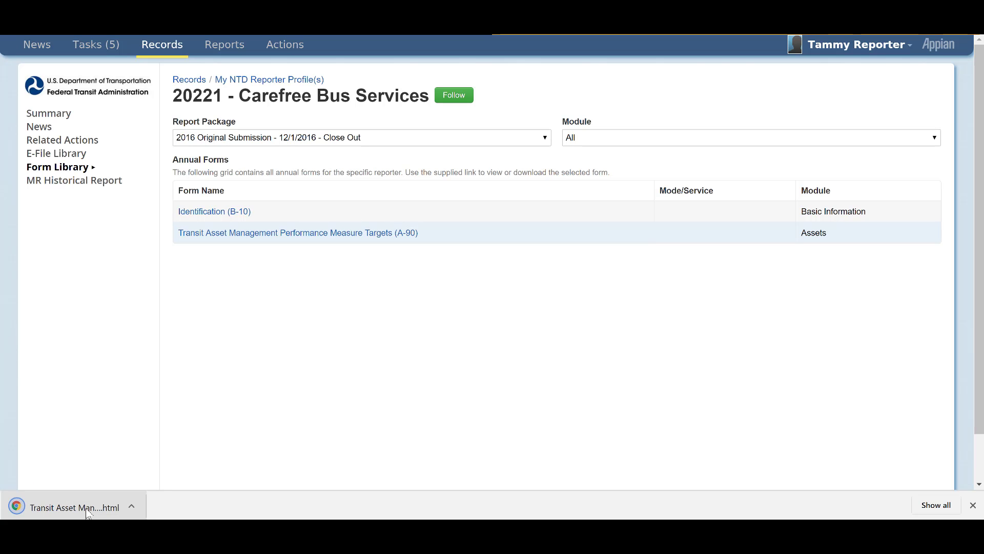
# Open the downloaded A-90 HTML file from Chrome's download bar.
pyautogui.click(85, 508)
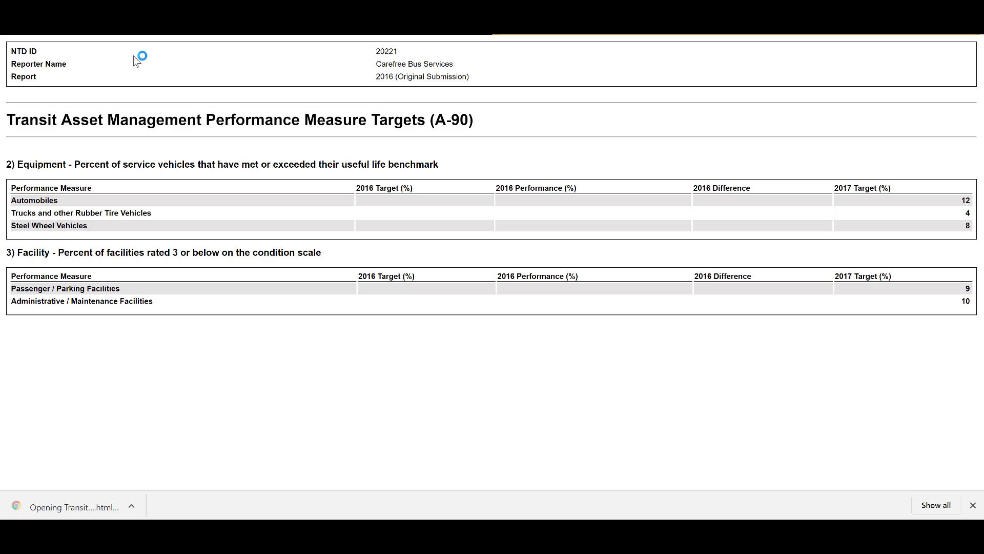